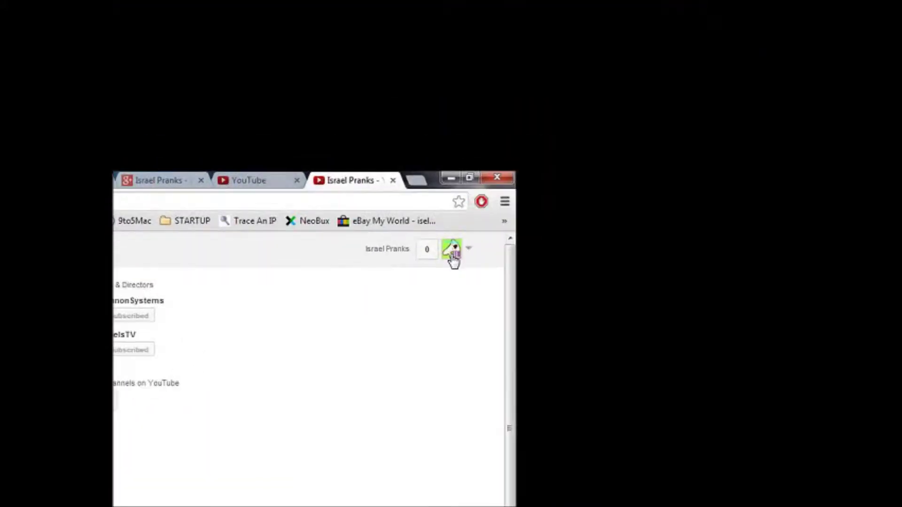
# Bring up the avatar's account dropdown listing the YouTube and Google account links
pyautogui.click(452, 253)
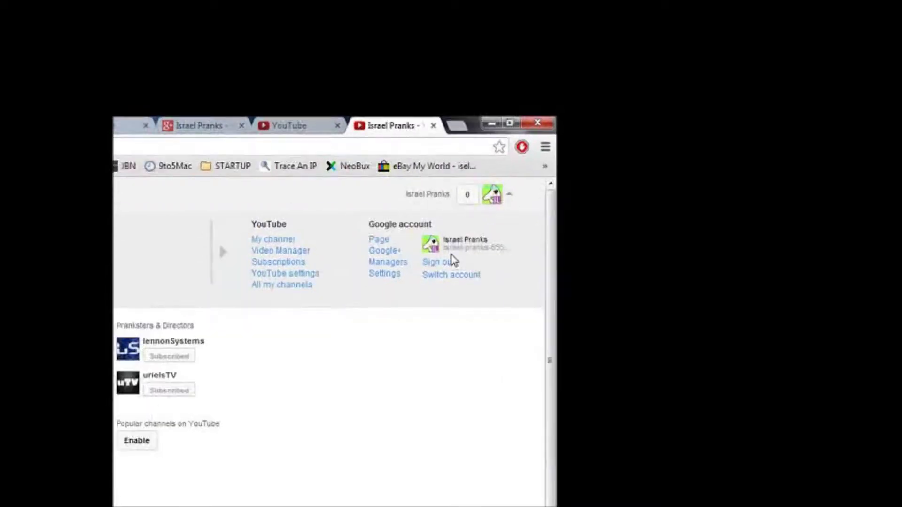
pyautogui.click(452, 254)
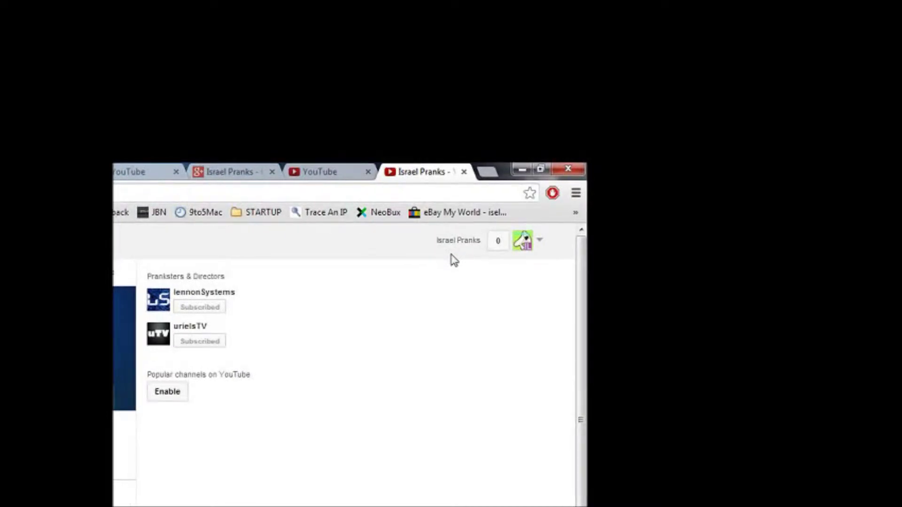
pyautogui.click(451, 259)
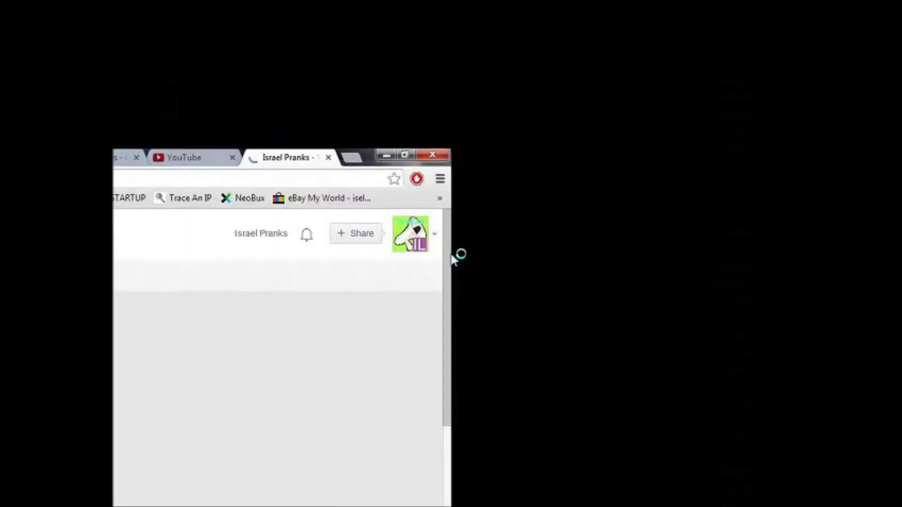
pyautogui.click(451, 258)
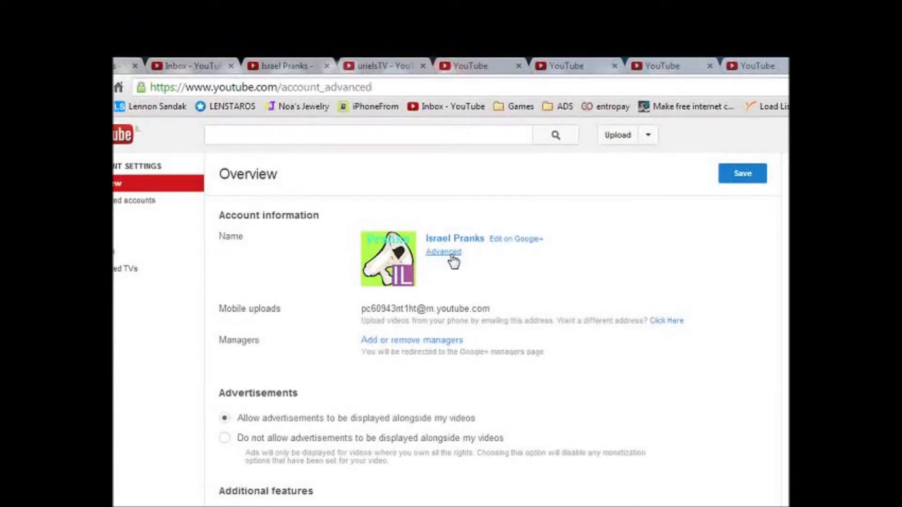
# Reach Advanced account settings for Israel Pranks with password option, account IDs and channel deletion
pyautogui.click(444, 253)
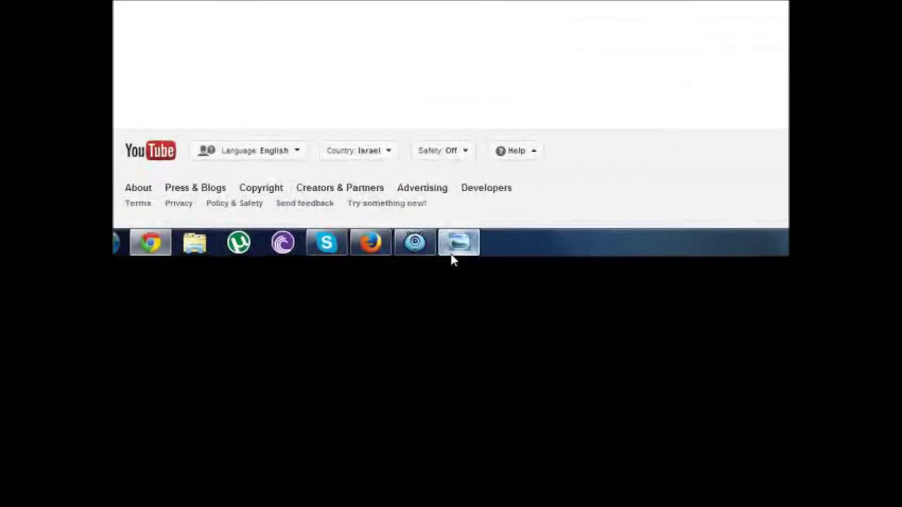
pyautogui.click(452, 254)
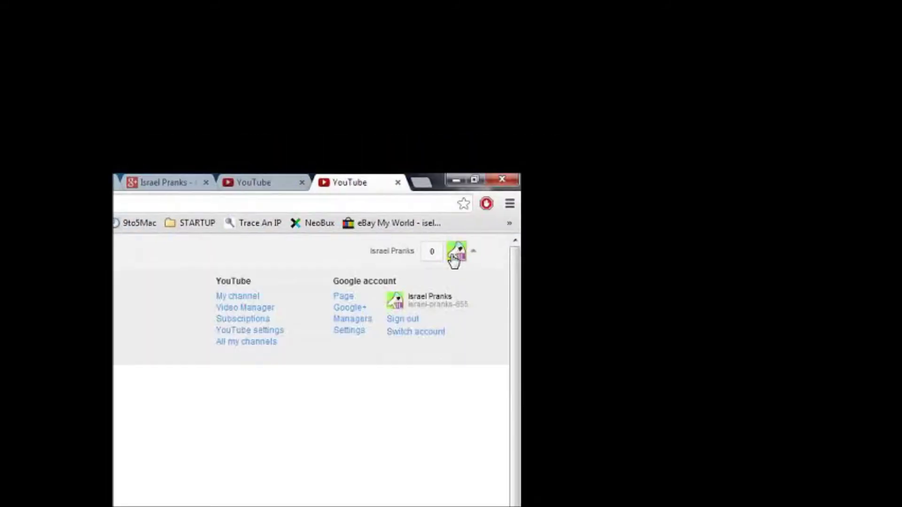
pyautogui.click(455, 256)
# Show the channel's Advanced settings with country Israel and keywords 'israel prank', then start editing the name
pyautogui.click(453, 259)
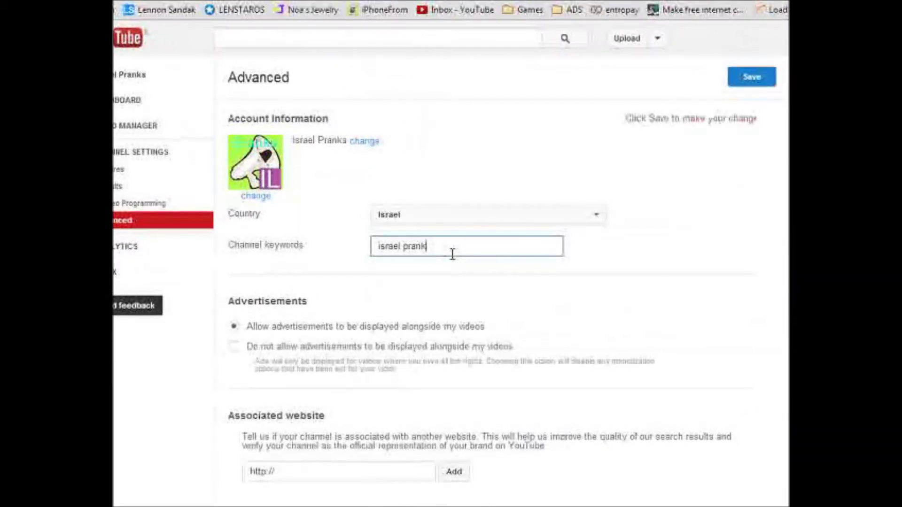
pyautogui.click(451, 258)
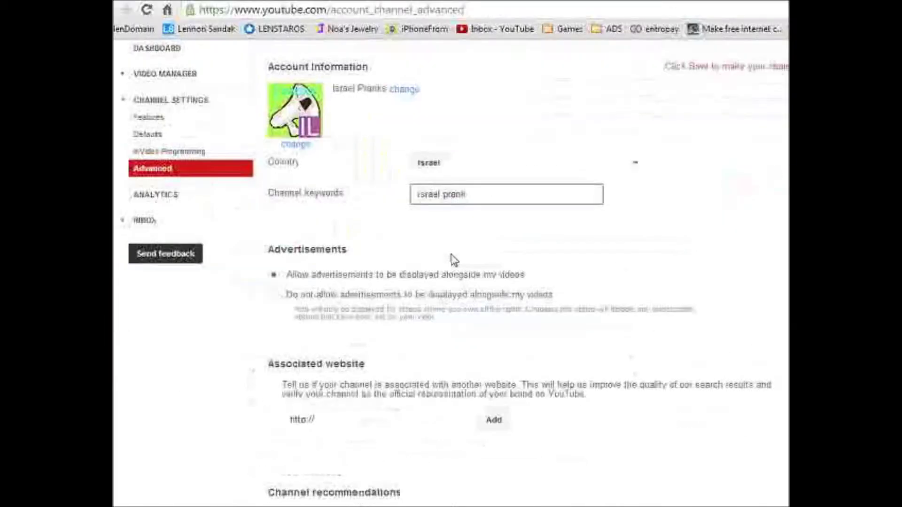
pyautogui.scroll(-5, 451, 260)
pyautogui.scroll(-3, 452, 259)
pyautogui.scroll(-3, 451, 260)
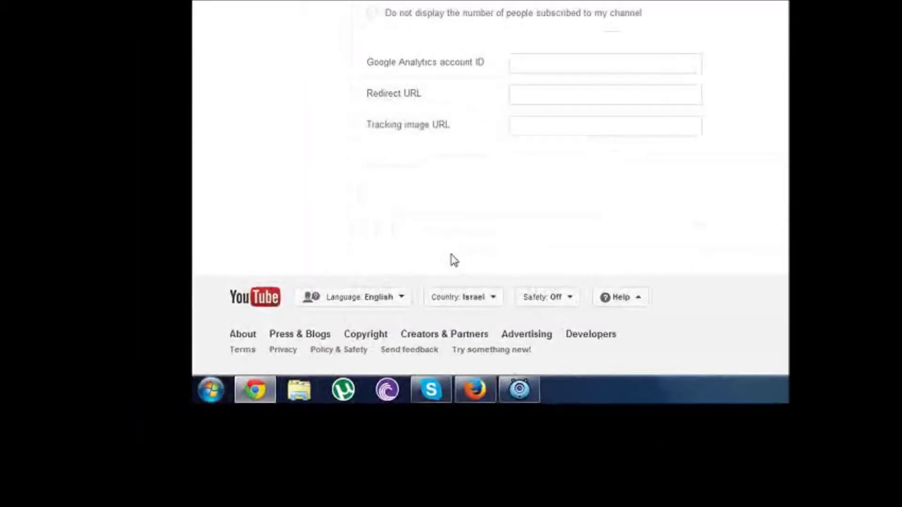
pyautogui.scroll(5, 452, 260)
pyautogui.scroll(2, 451, 259)
pyautogui.scroll(3, 451, 260)
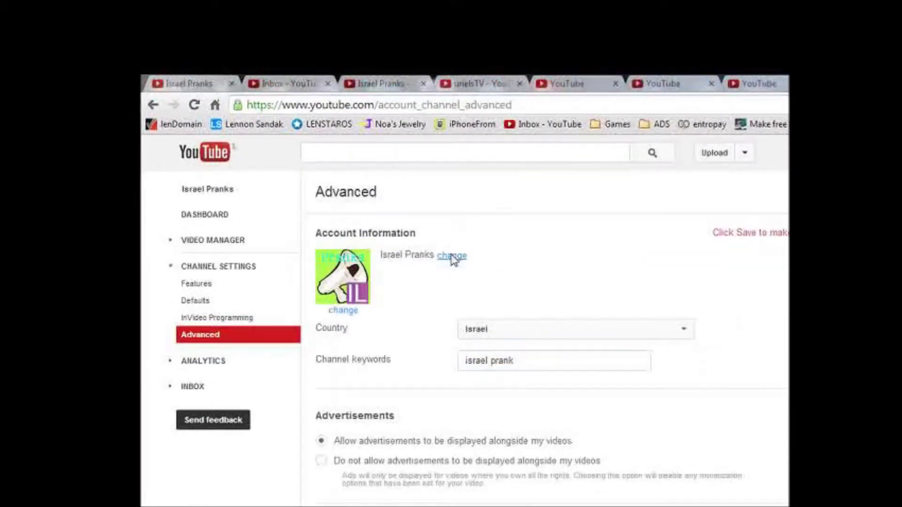
pyautogui.click(452, 256)
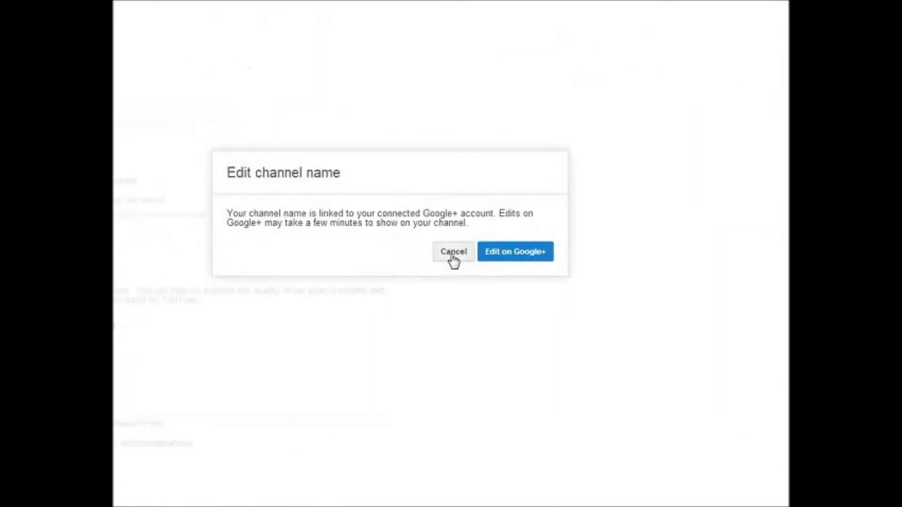
# Dismiss the channel name notice, reselect the keyword 'prank', and go to youtube.com/inbox showing an empty inbox
pyautogui.click(453, 255)
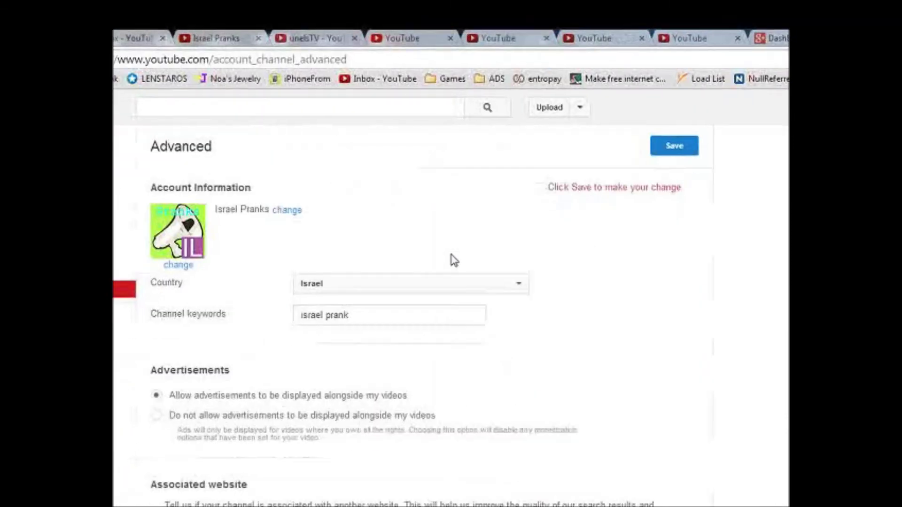
pyautogui.doubleClick(450, 255)
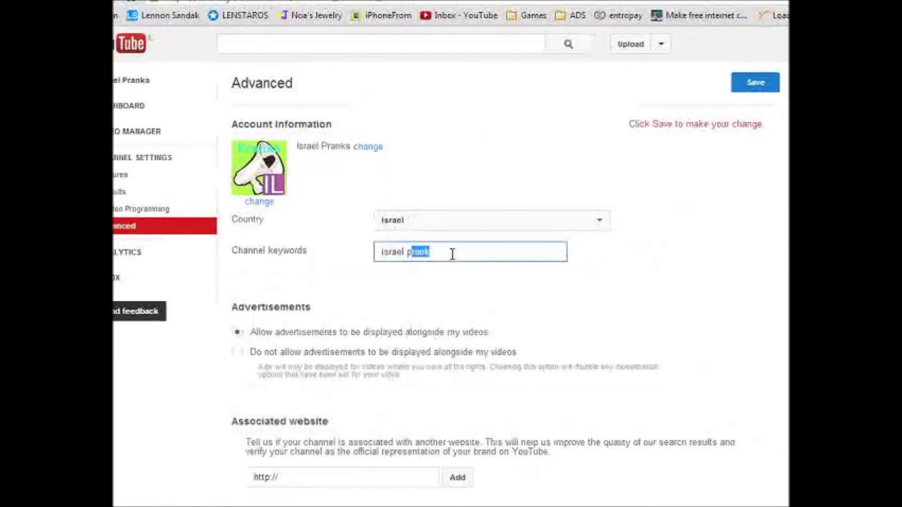
pyautogui.write('prank')
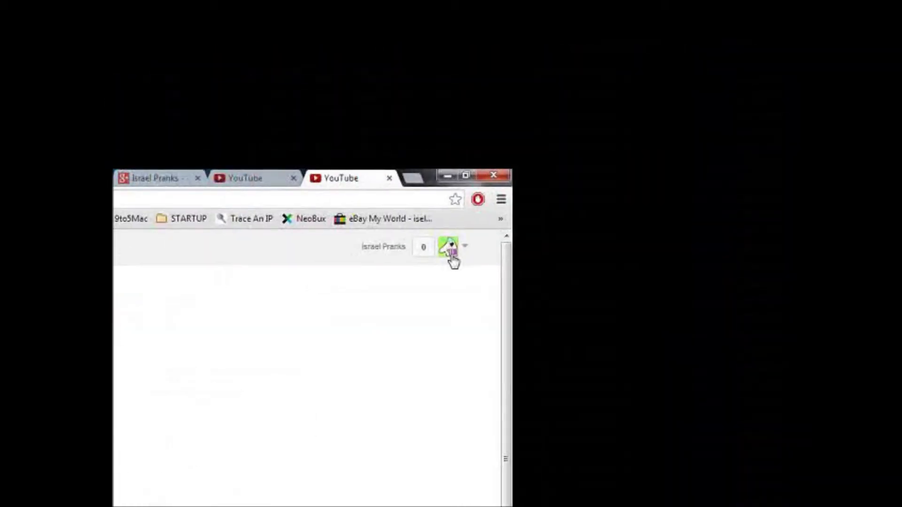
pyautogui.click(453, 258)
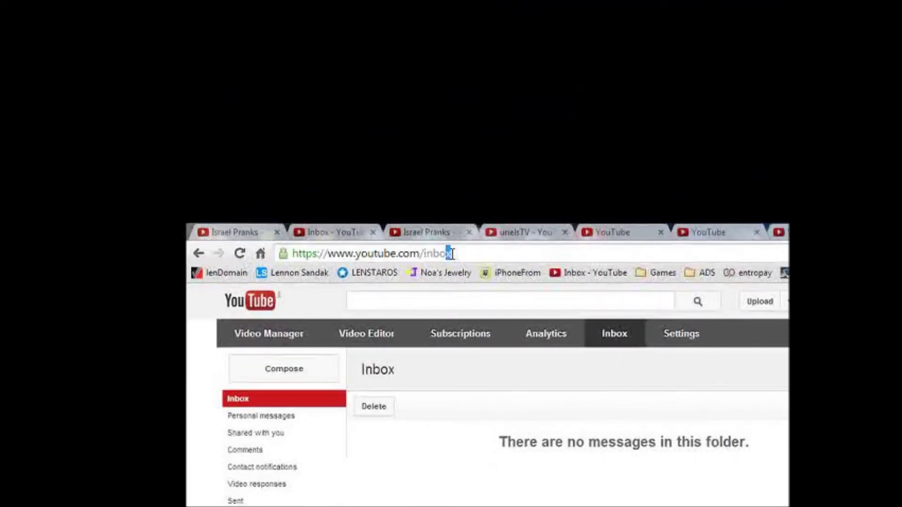
pyautogui.click(452, 252)
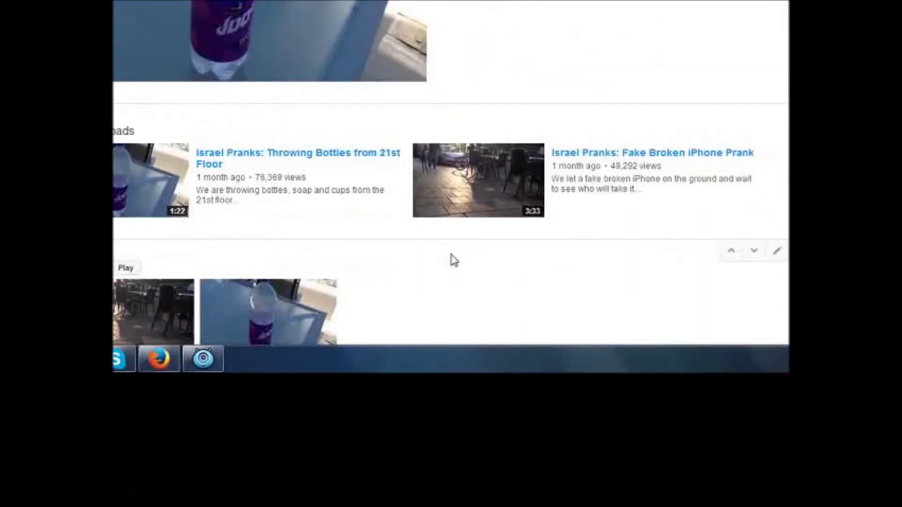
pyautogui.scroll(-5, 453, 261)
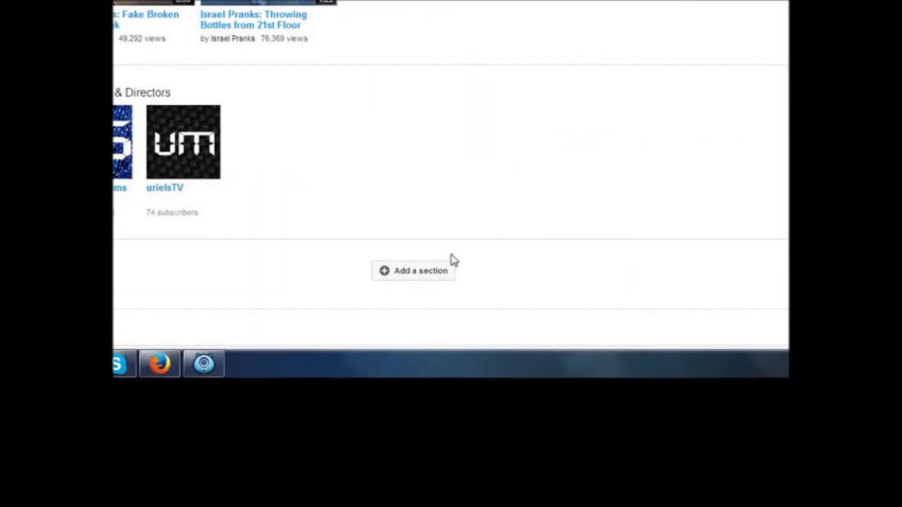